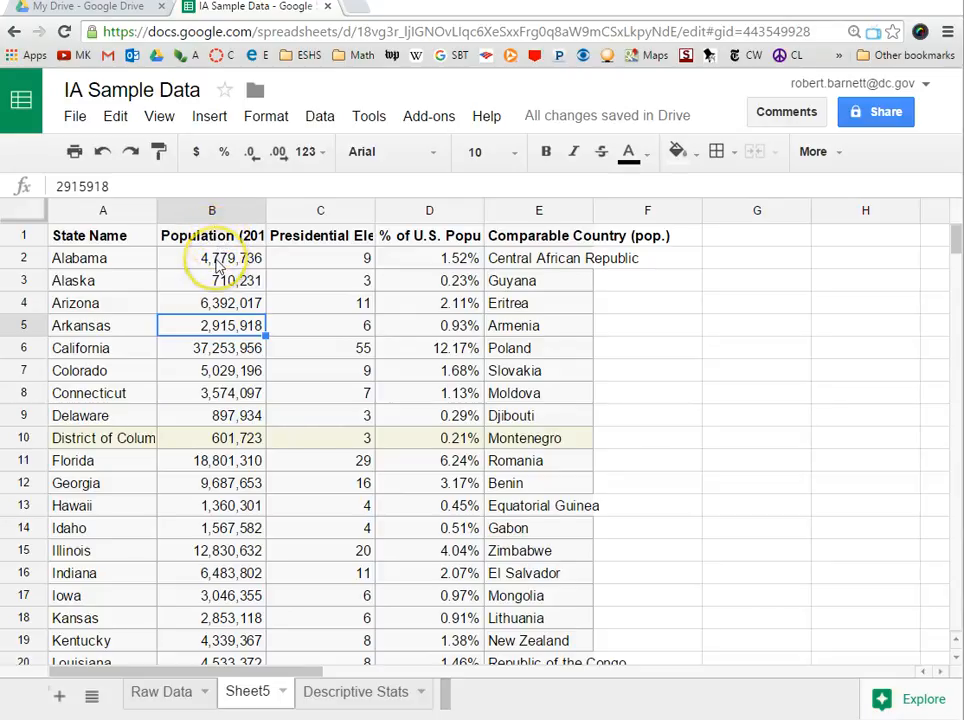
# Insert a histogram chart of the Population (2010) data in column B.
pyautogui.click(214, 212)
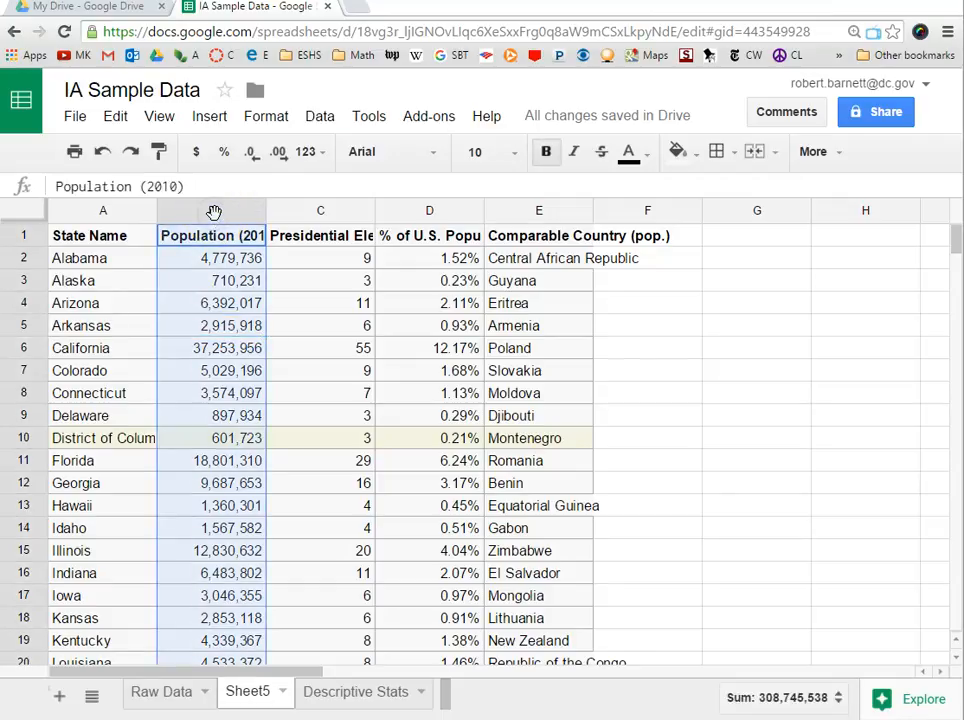
pyautogui.click(210, 118)
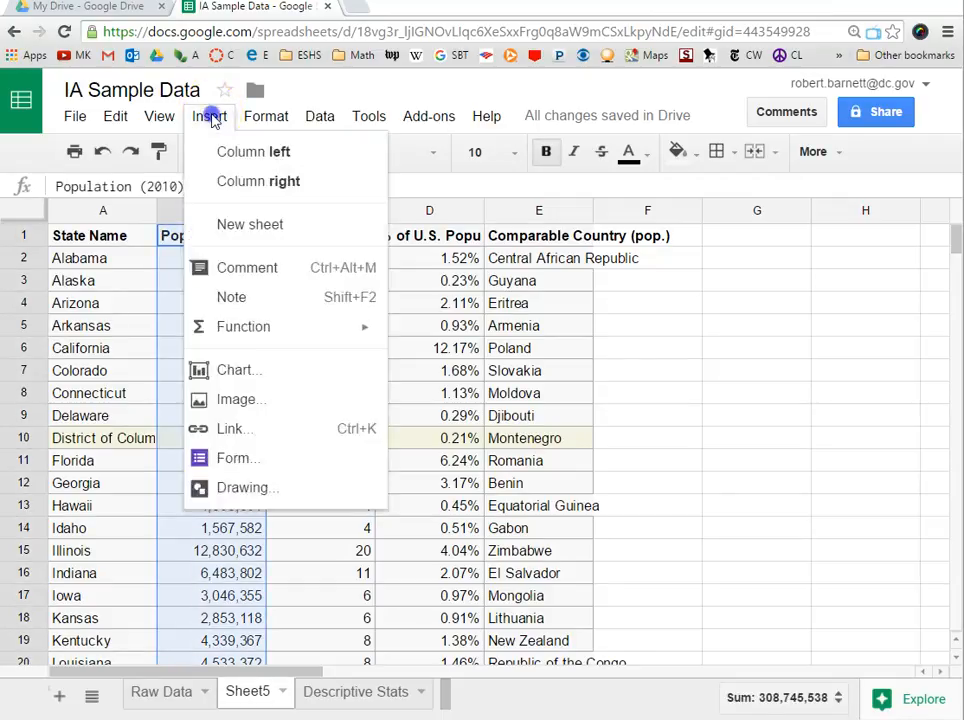
pyautogui.click(250, 370)
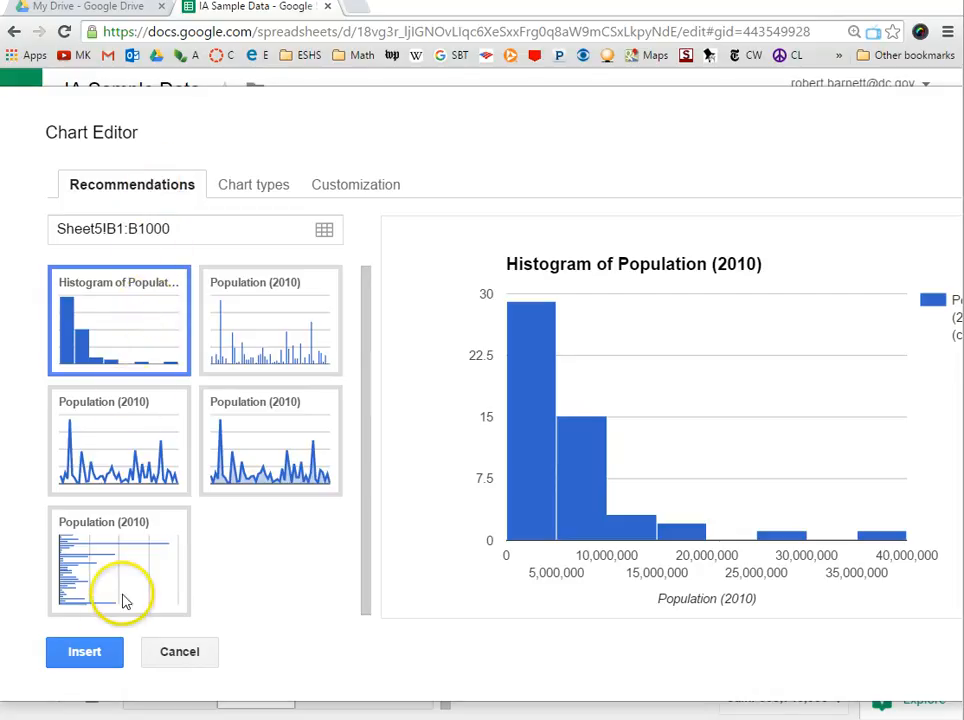
pyautogui.click(85, 653)
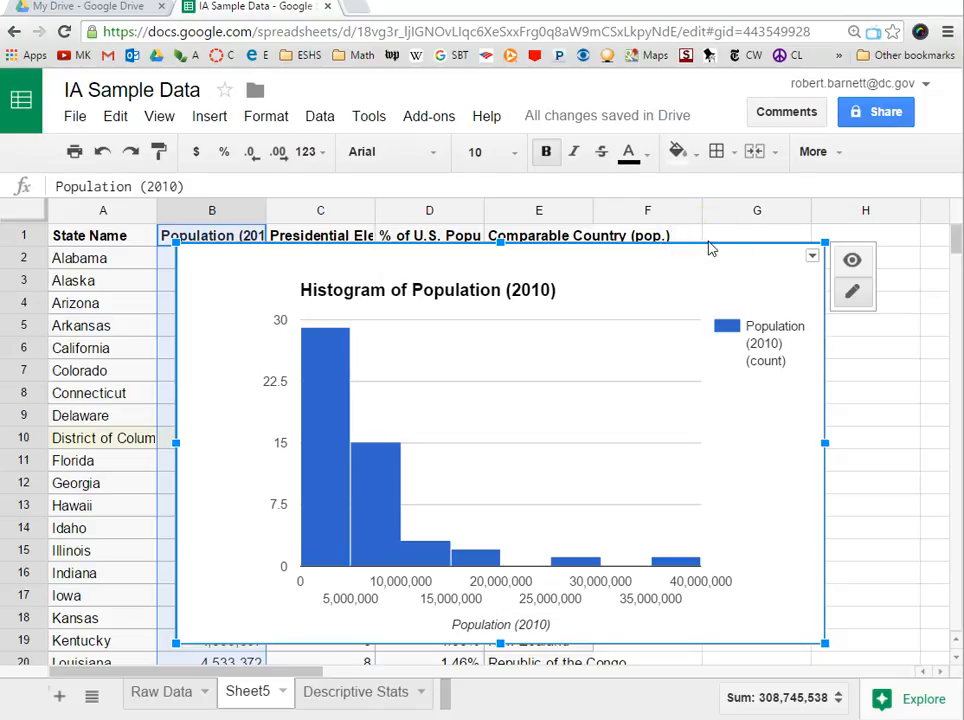
# Open the population histogram for advanced editing and set its left vertical axis title to Frequency.
pyautogui.click(812, 260)
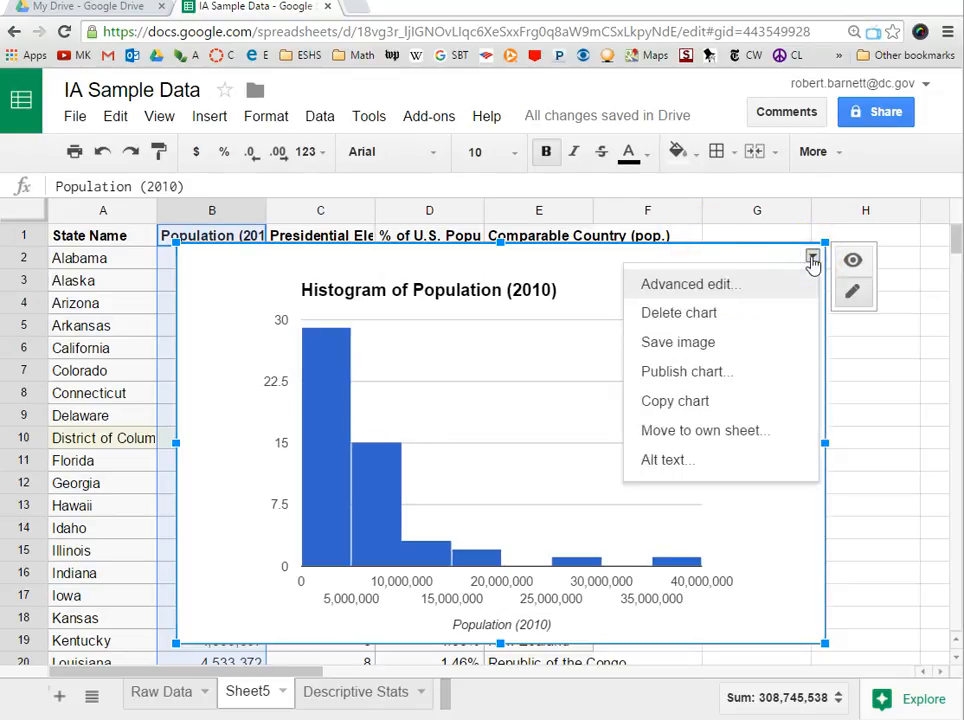
pyautogui.click(719, 290)
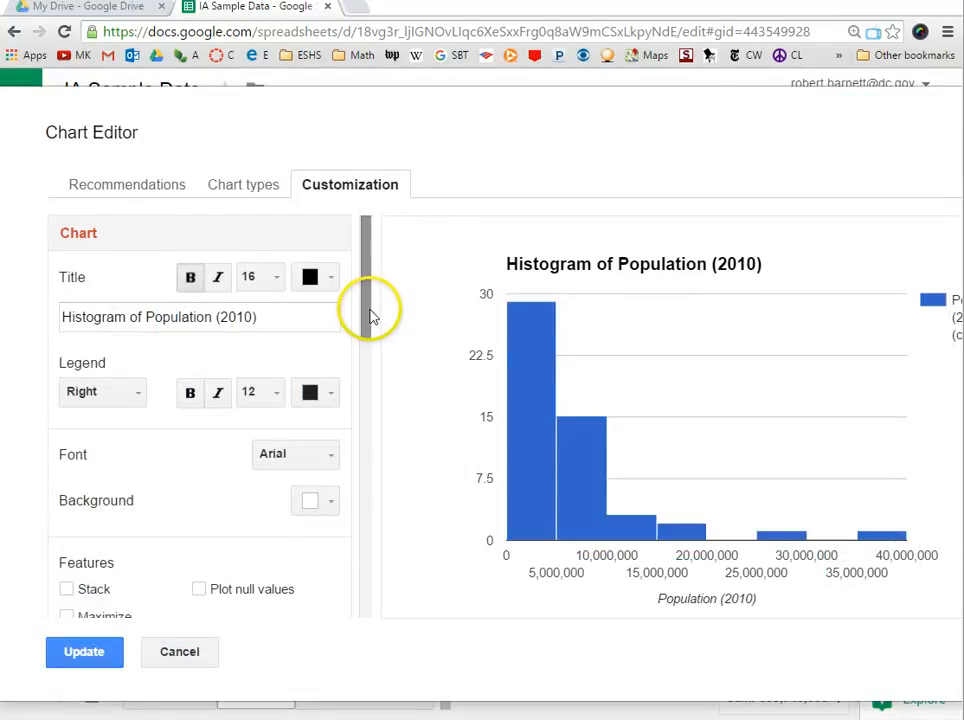
pyautogui.moveTo(370, 316); pyautogui.dragTo(370, 463)
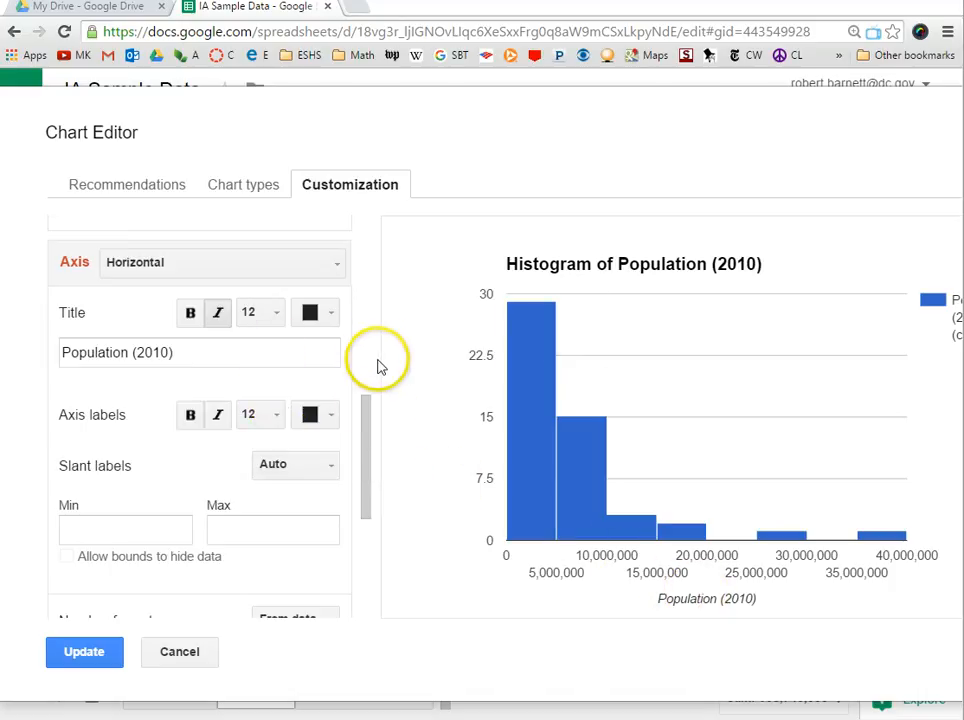
pyautogui.click(338, 262)
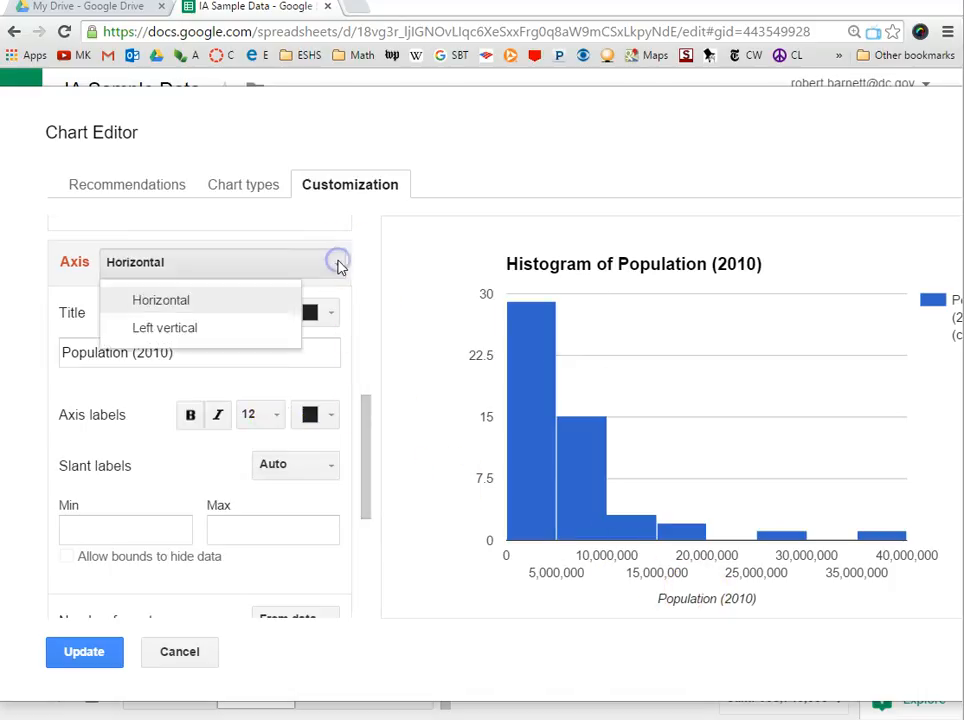
pyautogui.click(228, 334)
pyautogui.click(129, 353)
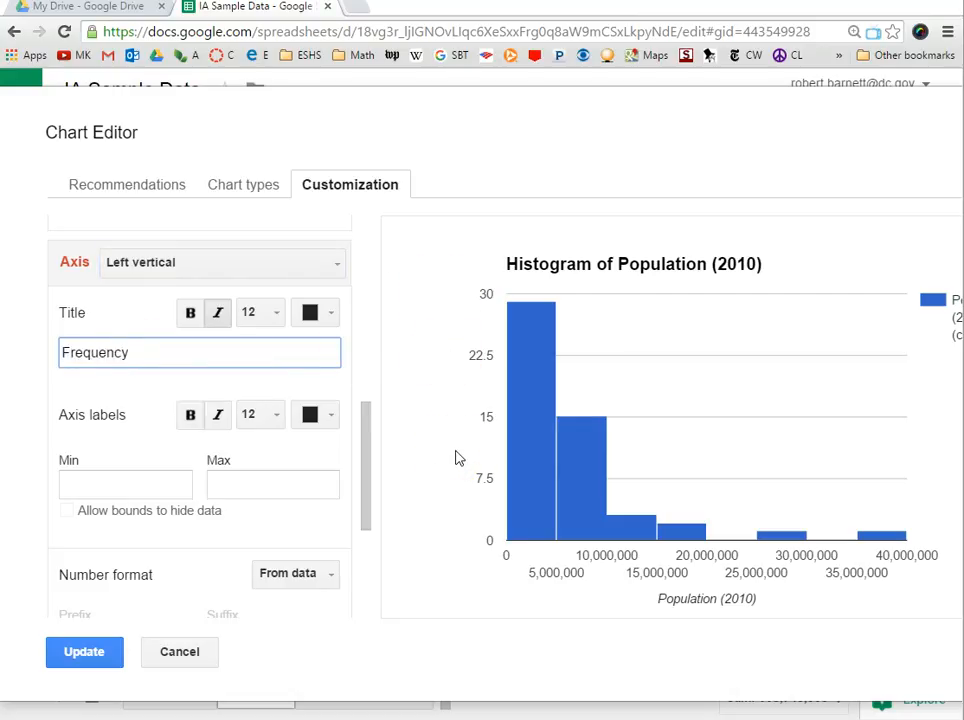
pyautogui.click(180, 493)
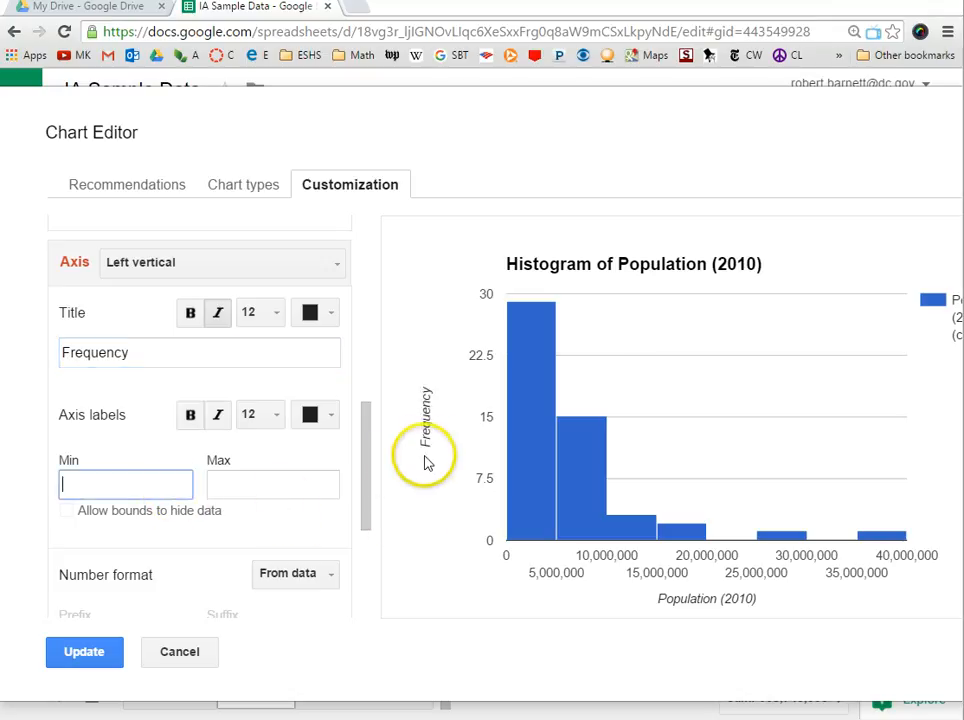
# Change the colour of the Population (2010) series to bright green.
pyautogui.moveTo(366, 441); pyautogui.dragTo(370, 534)
pyautogui.click(334, 582)
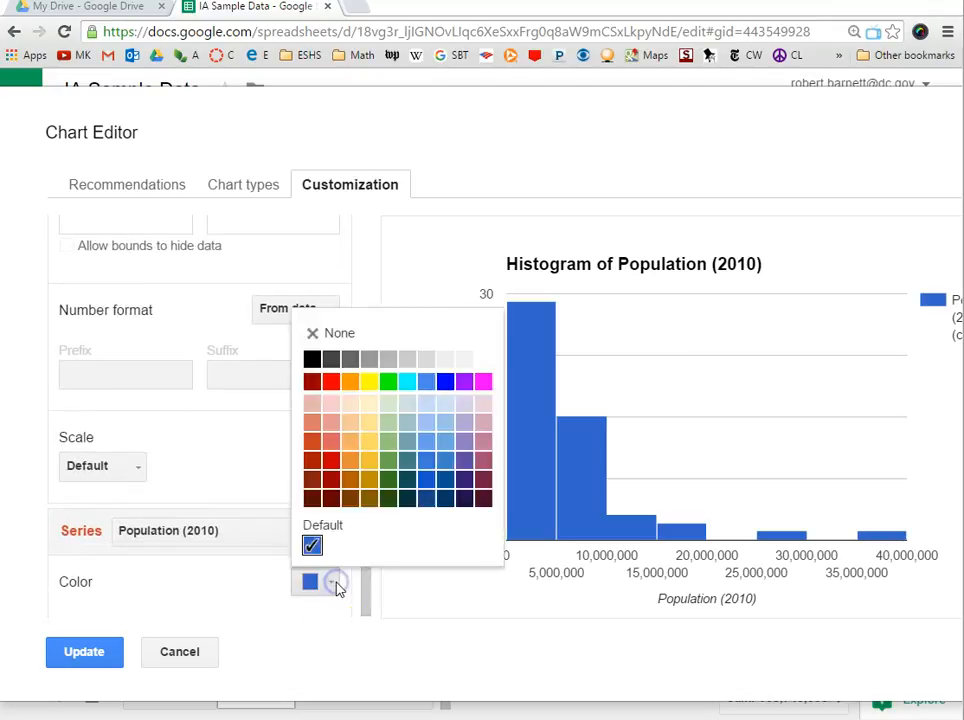
pyautogui.click(313, 384)
pyautogui.click(336, 585)
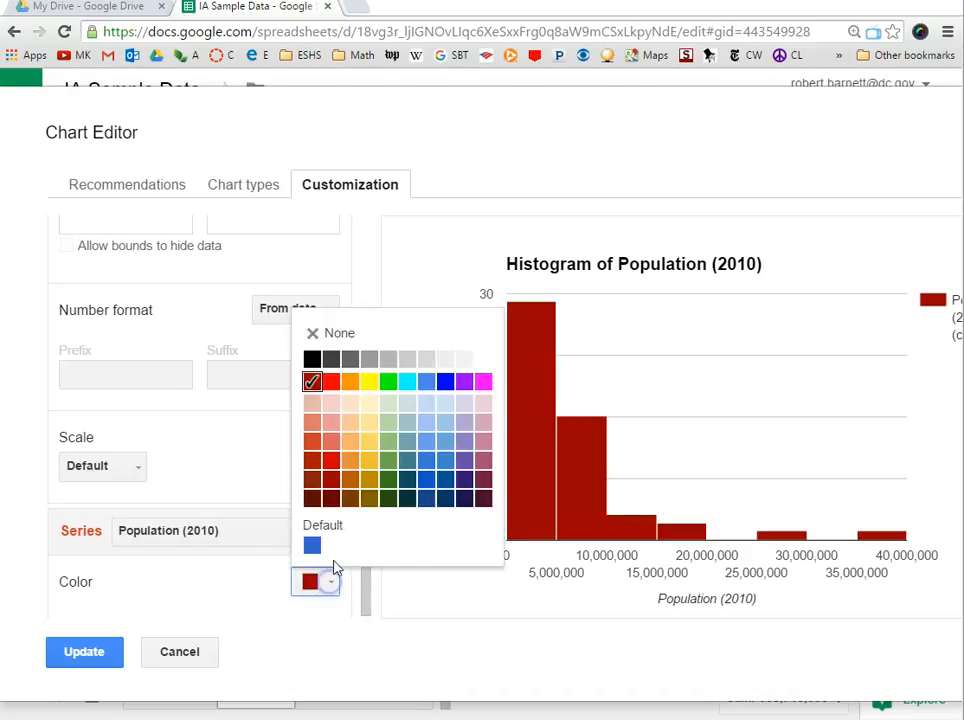
pyautogui.click(388, 383)
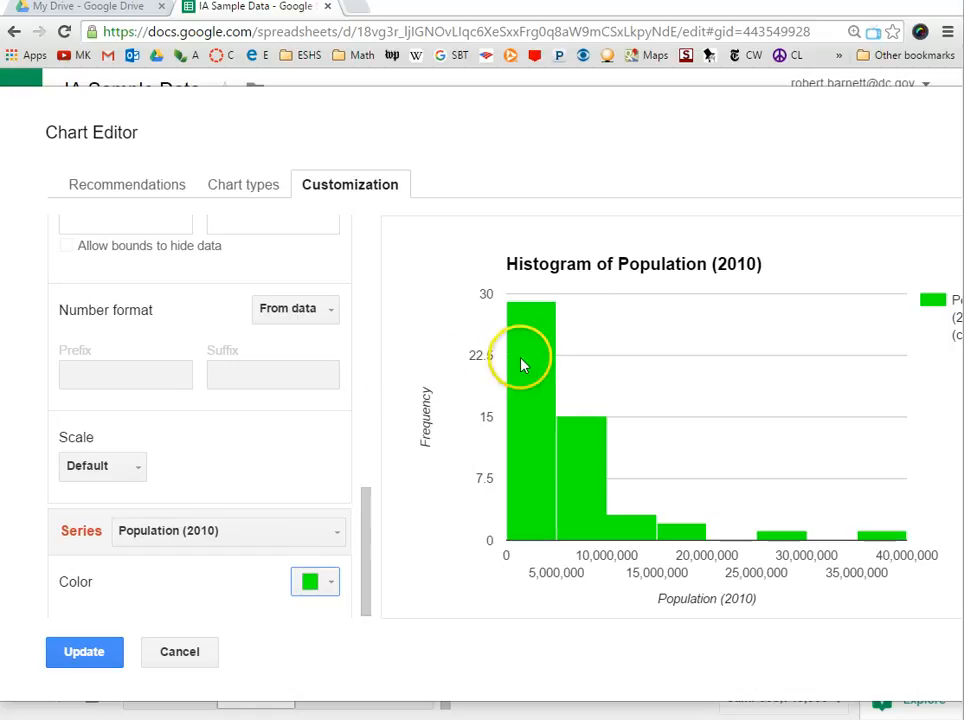
# Inspect the item counts of the histogram bars in the preview and apply the edits to the chart.
pyautogui.moveTo(368, 552); pyautogui.dragTo(389, 424)
pyautogui.moveTo(395, 375); pyautogui.dragTo(370, 293)
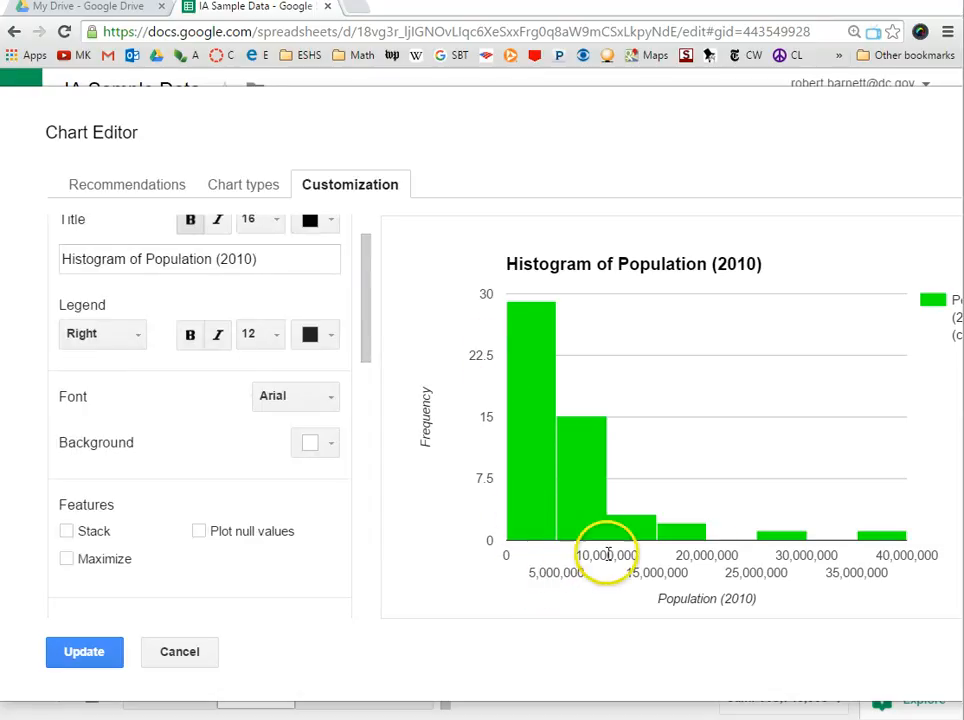
pyautogui.moveTo(586, 524)
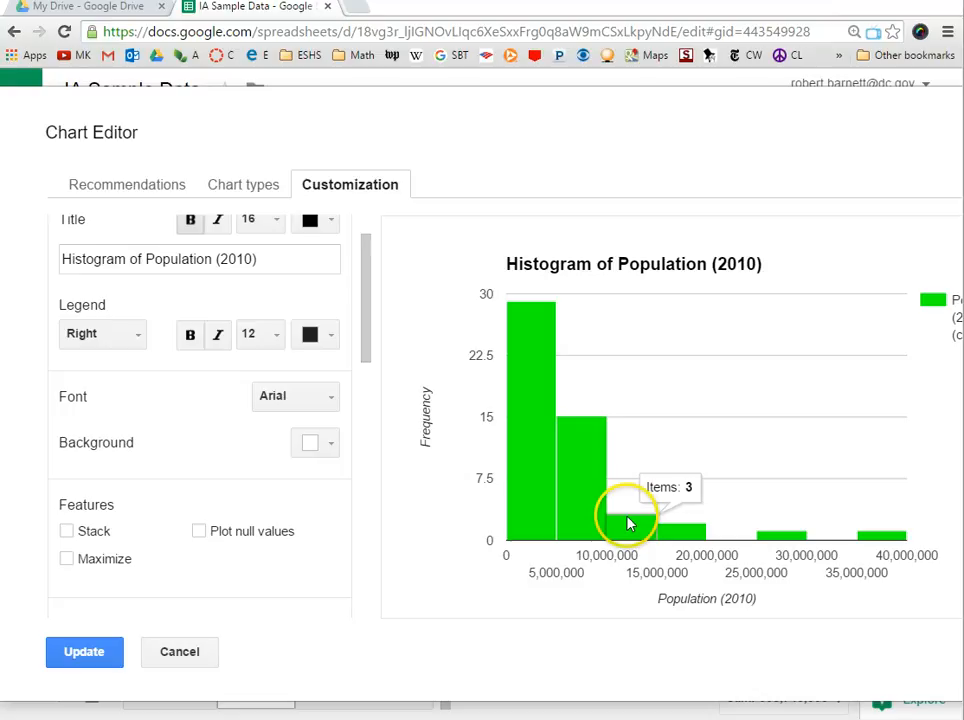
pyautogui.moveTo(775, 543)
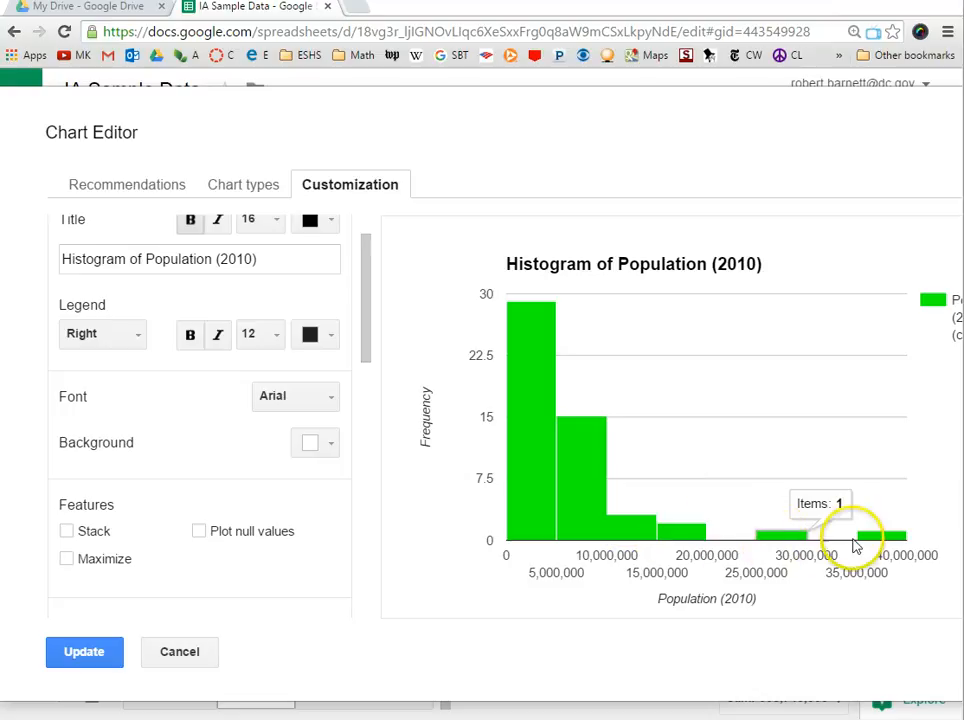
pyautogui.click(67, 664)
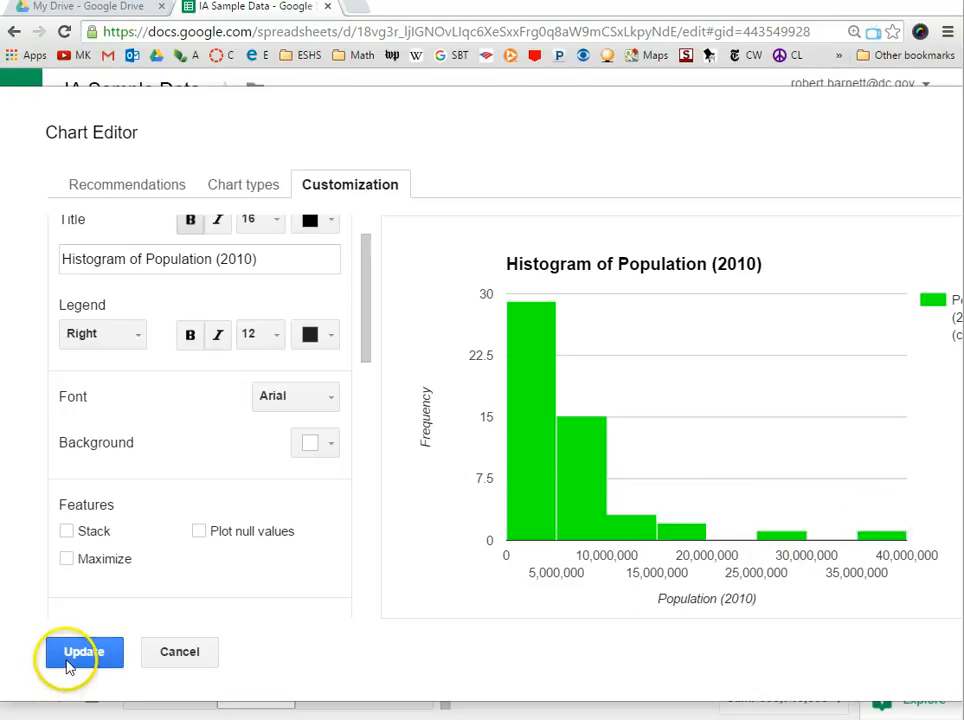
pyautogui.click(626, 280)
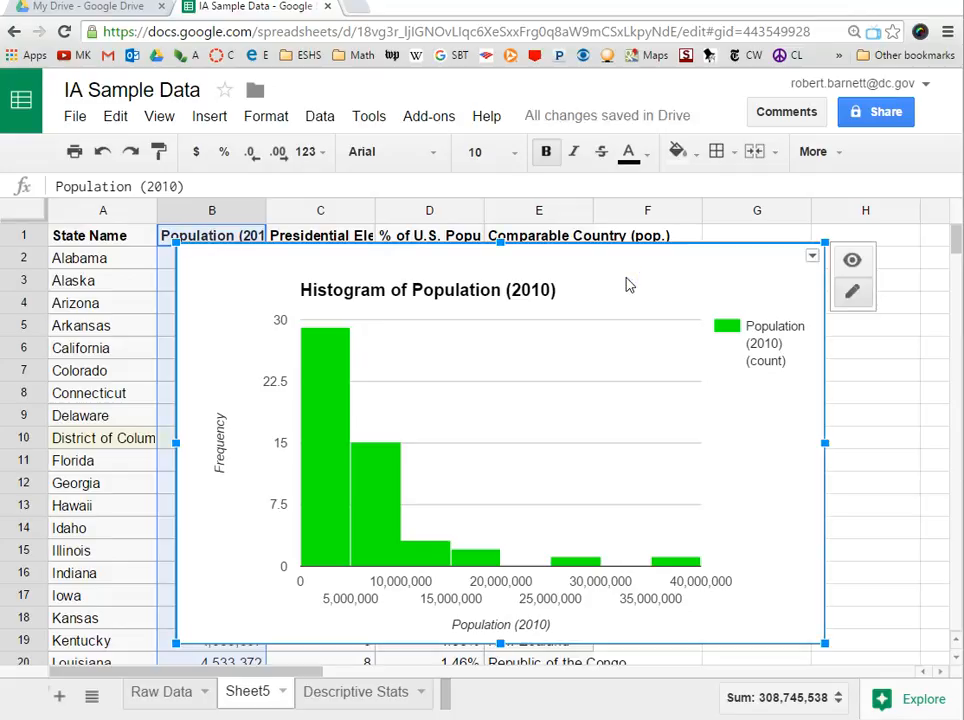
# Save the population histogram as an image, view the downloaded PNG file and close it.
pyautogui.click(811, 256)
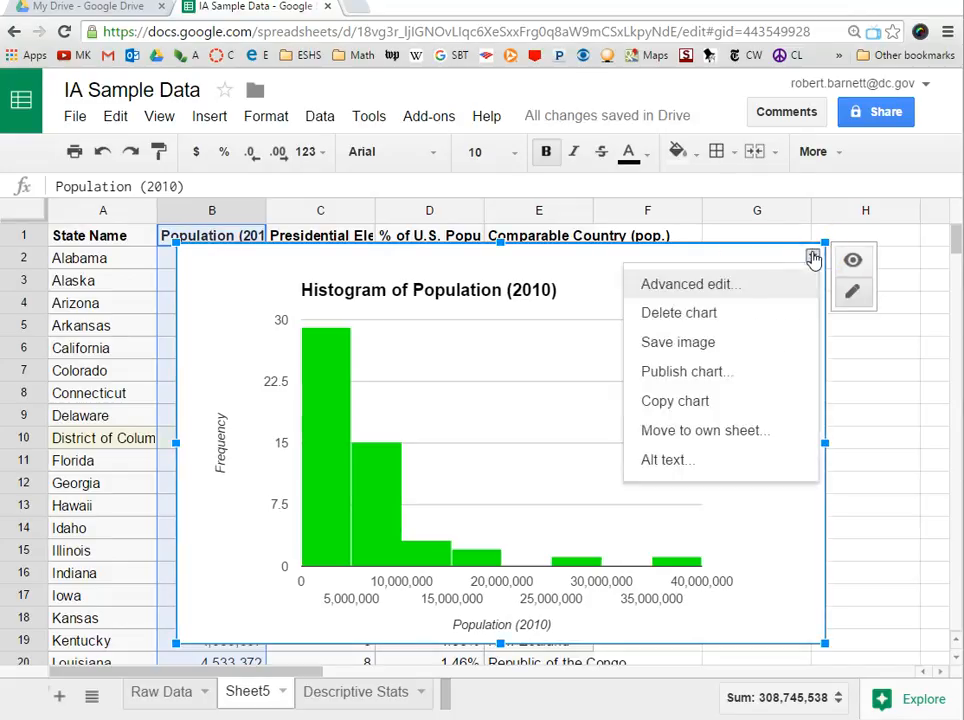
pyautogui.click(704, 346)
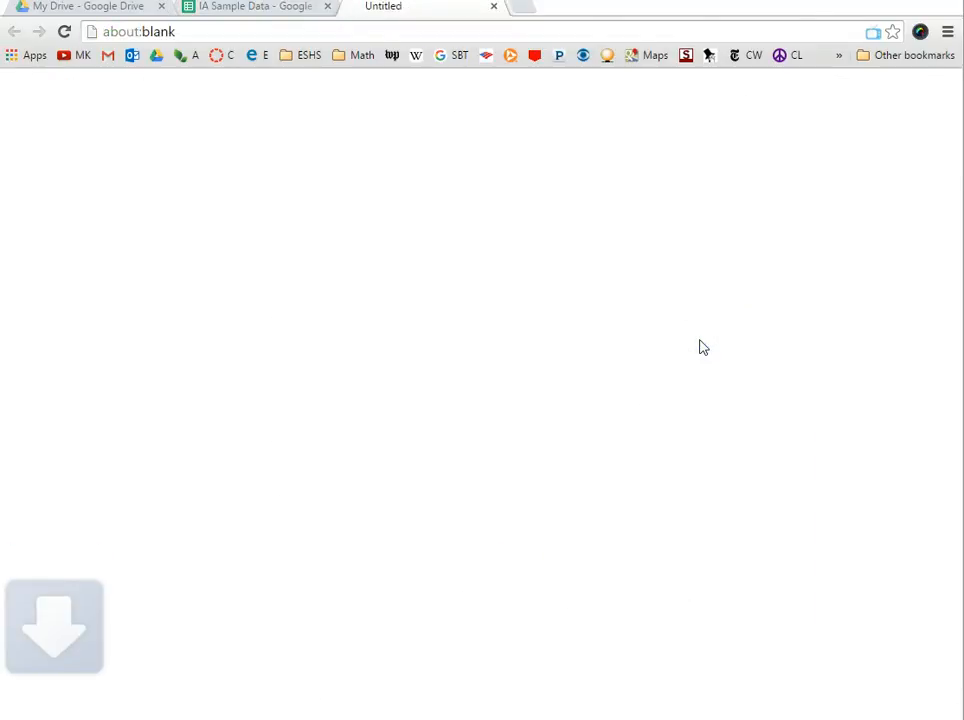
pyautogui.click(505, 465)
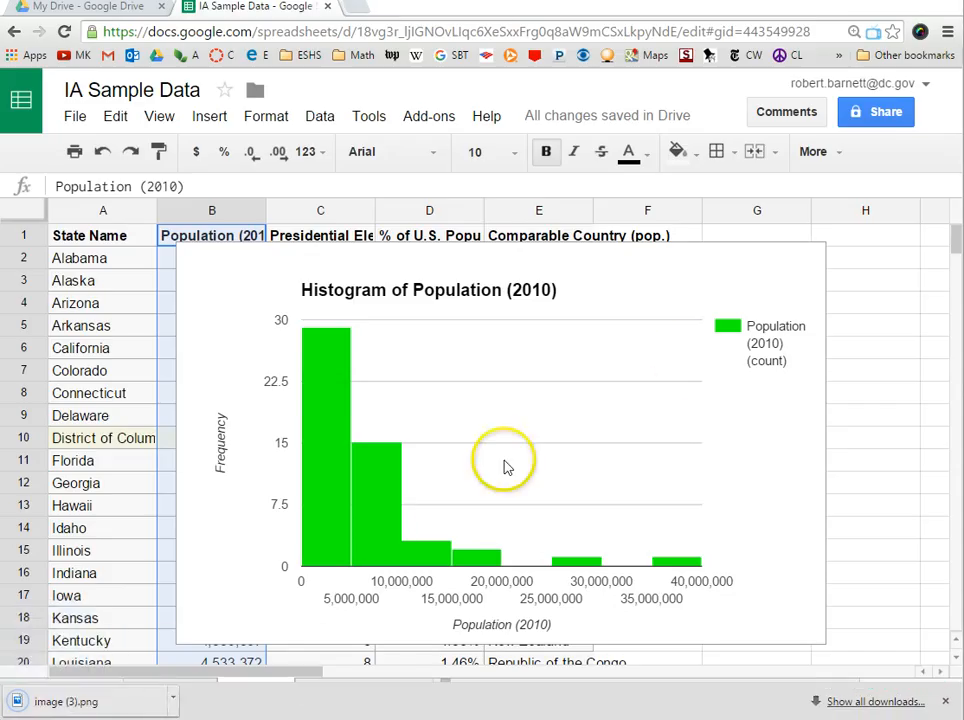
pyautogui.click(100, 706)
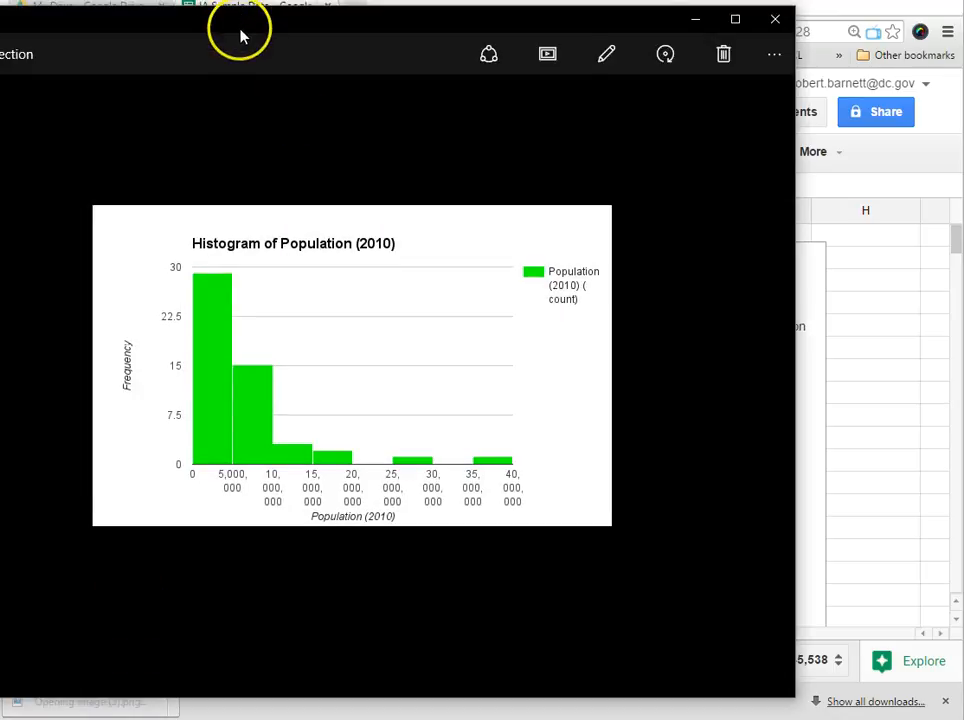
pyautogui.moveTo(241, 32); pyautogui.dragTo(372, 37)
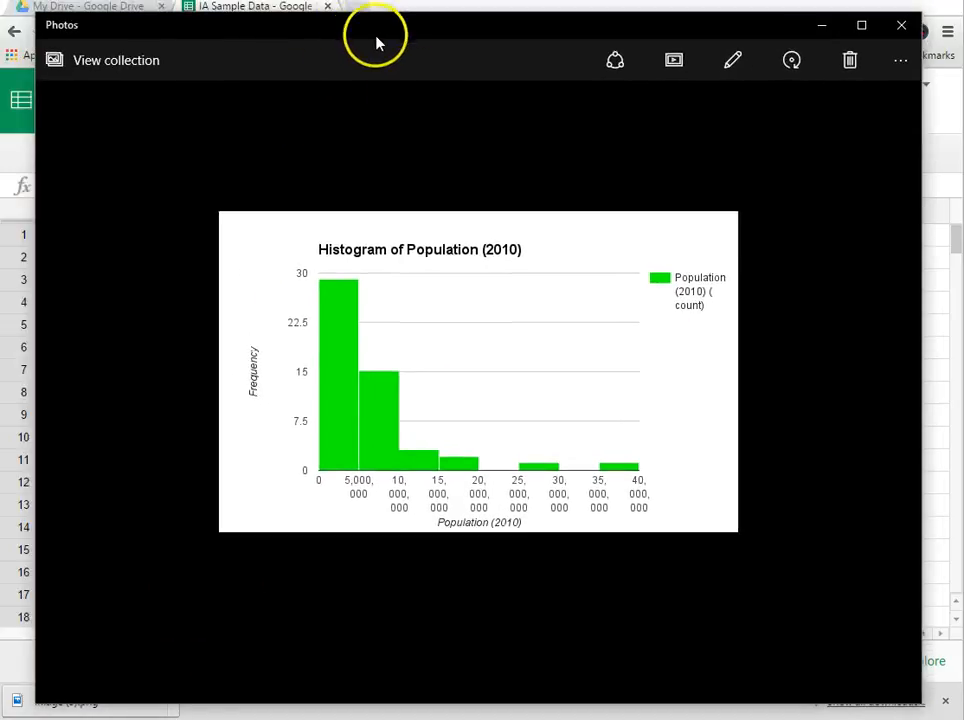
pyautogui.click(902, 25)
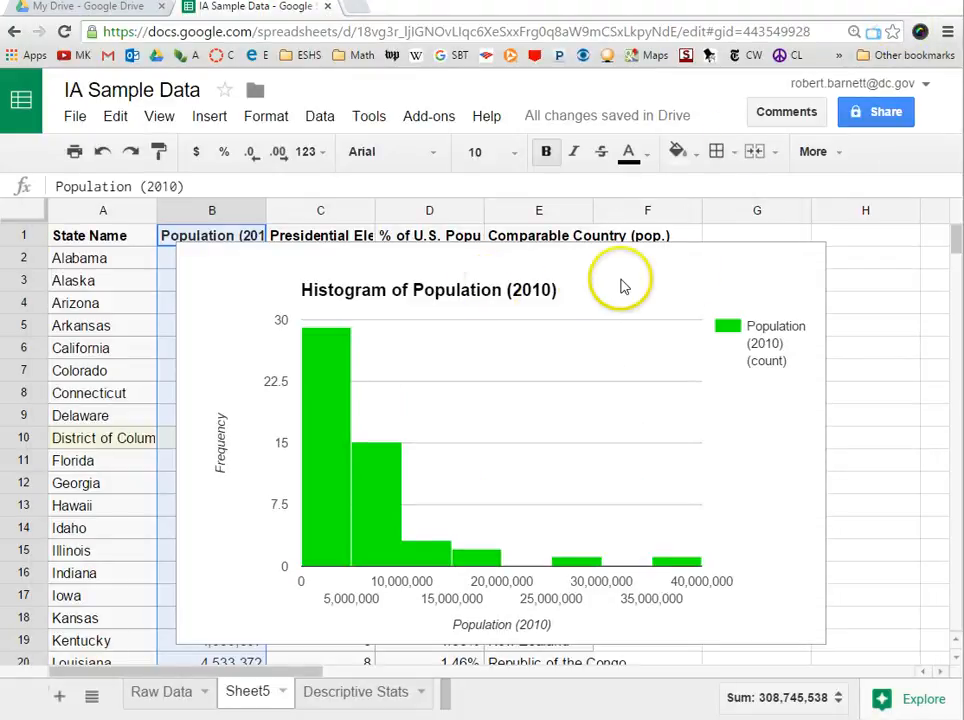
# Shrink the population histogram to a small thumbnail and place it over columns G and H, beside the data.
pyautogui.click(818, 252)
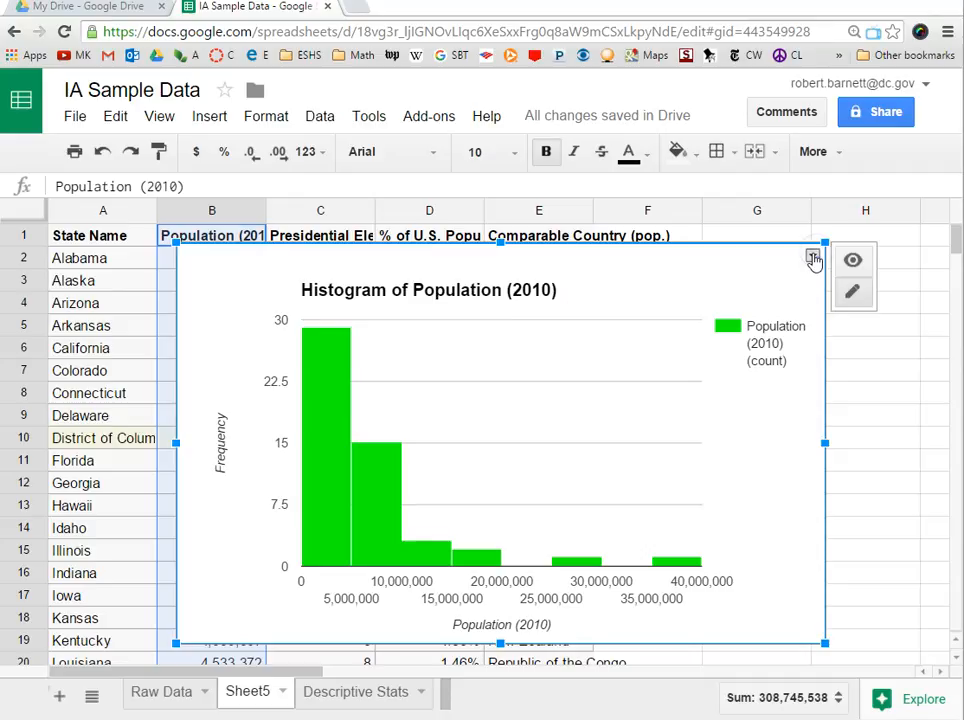
pyautogui.click(812, 256)
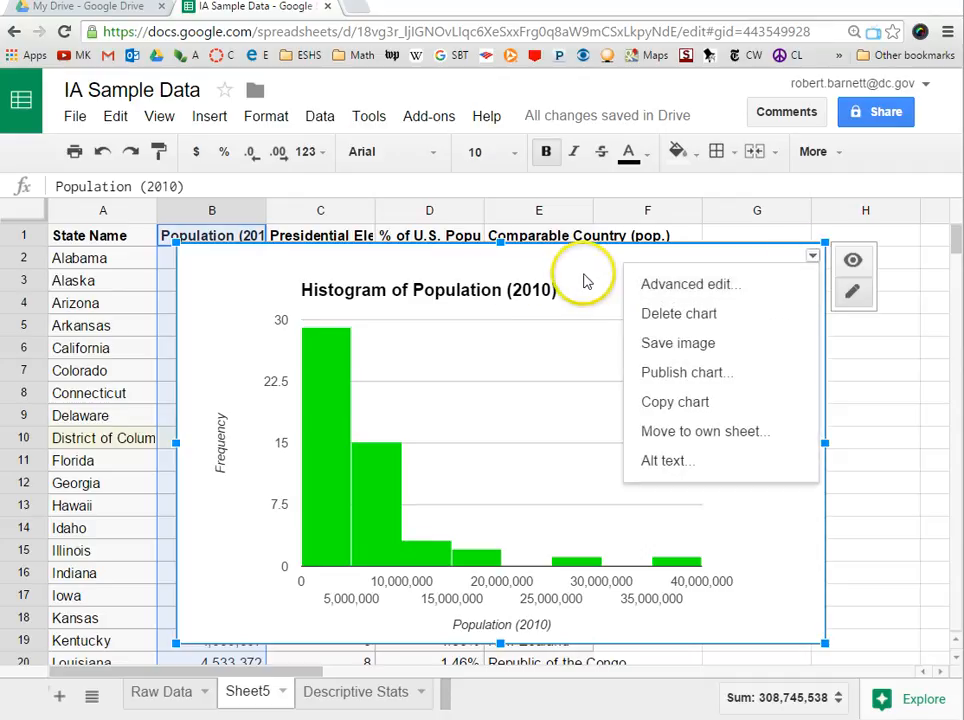
pyautogui.click(643, 273)
pyautogui.moveTo(820, 642); pyautogui.dragTo(350, 356)
pyautogui.moveTo(296, 316); pyautogui.dragTo(822, 340)
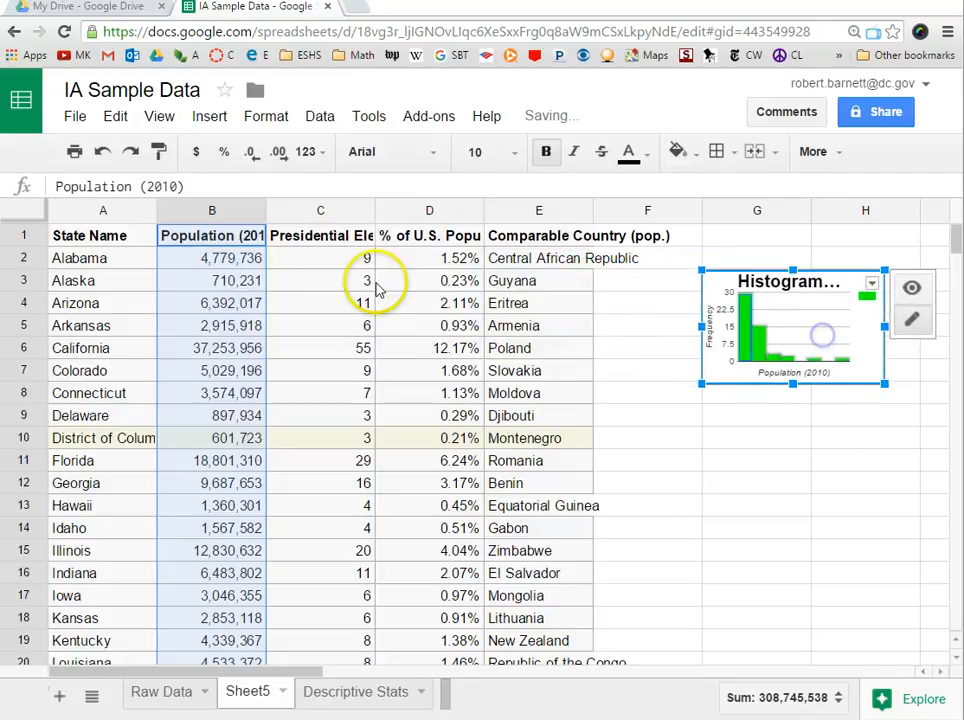
# Insert a histogram of the Presidential Electoral Votes in column C, reduced in size and placed below the population histogram.
pyautogui.click(323, 211)
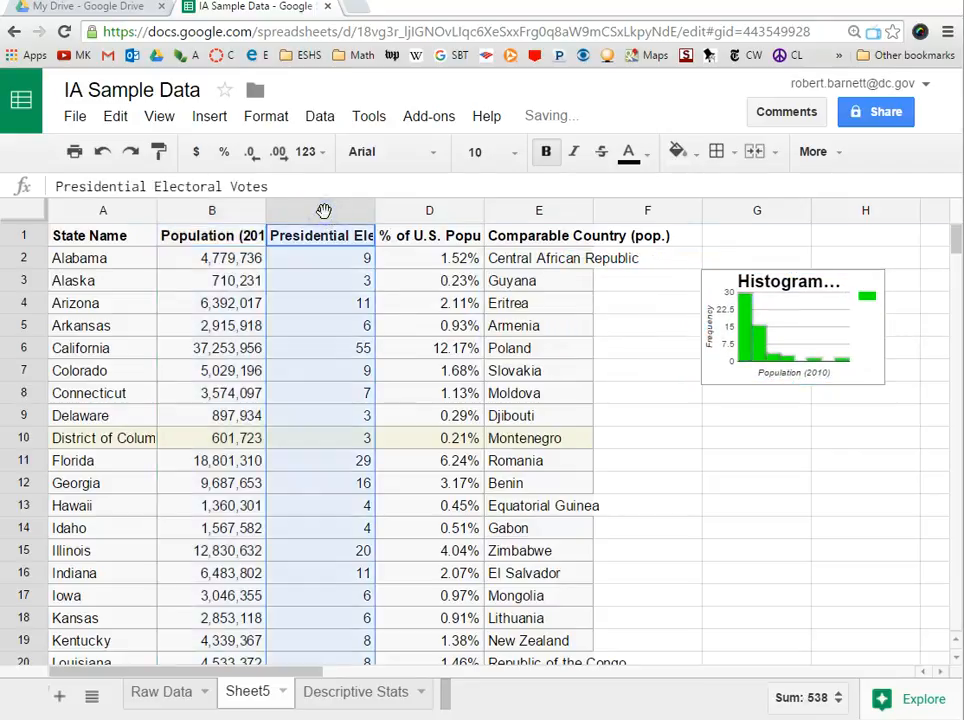
pyautogui.click(210, 117)
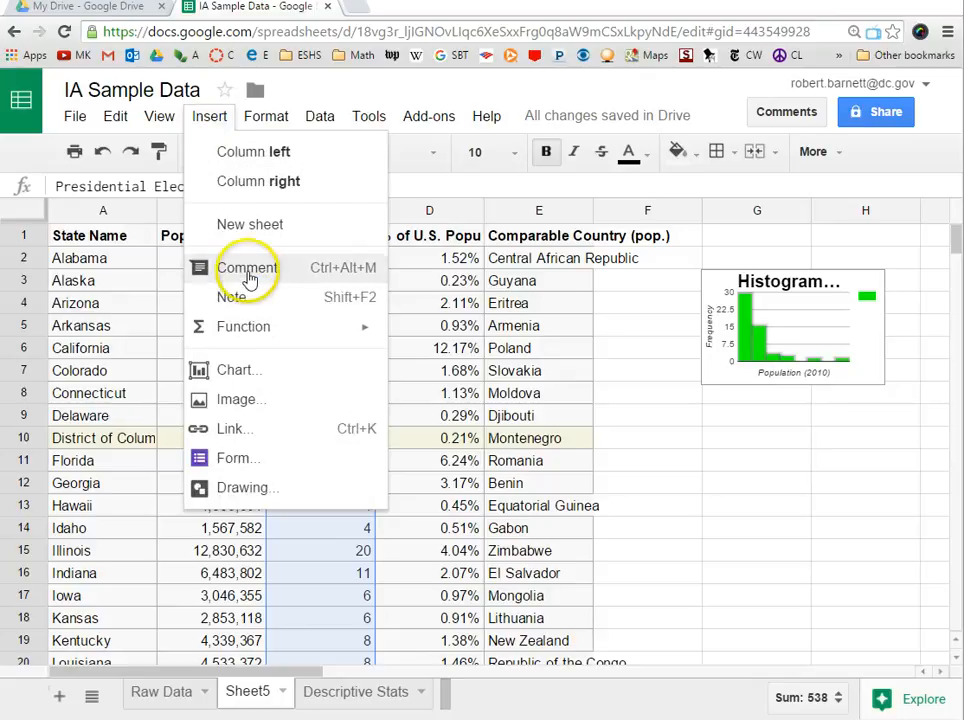
pyautogui.click(240, 371)
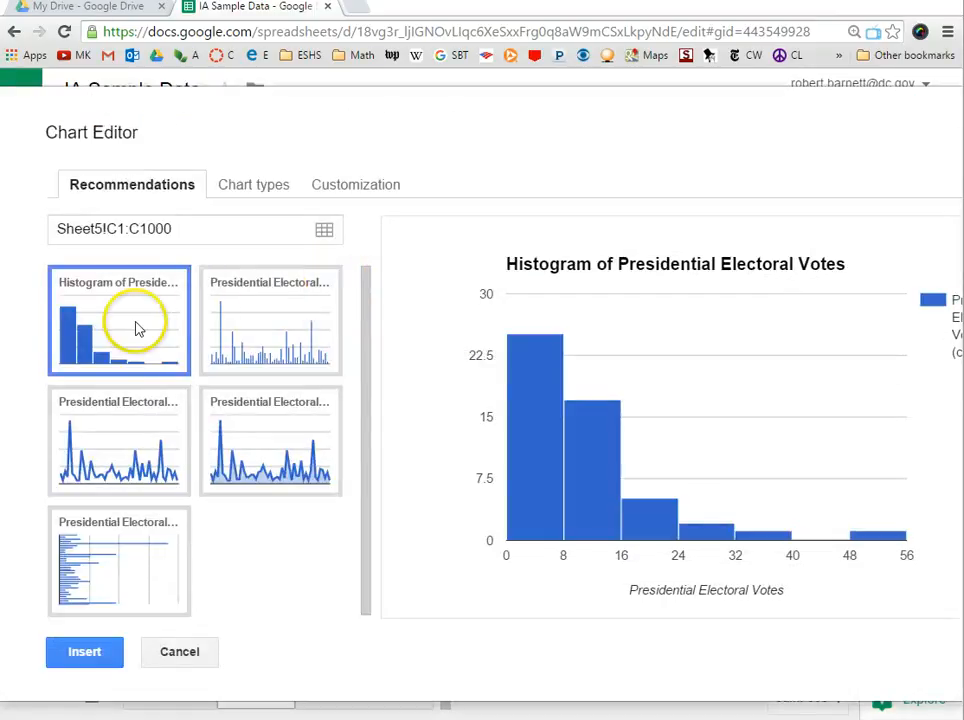
pyautogui.click(126, 327)
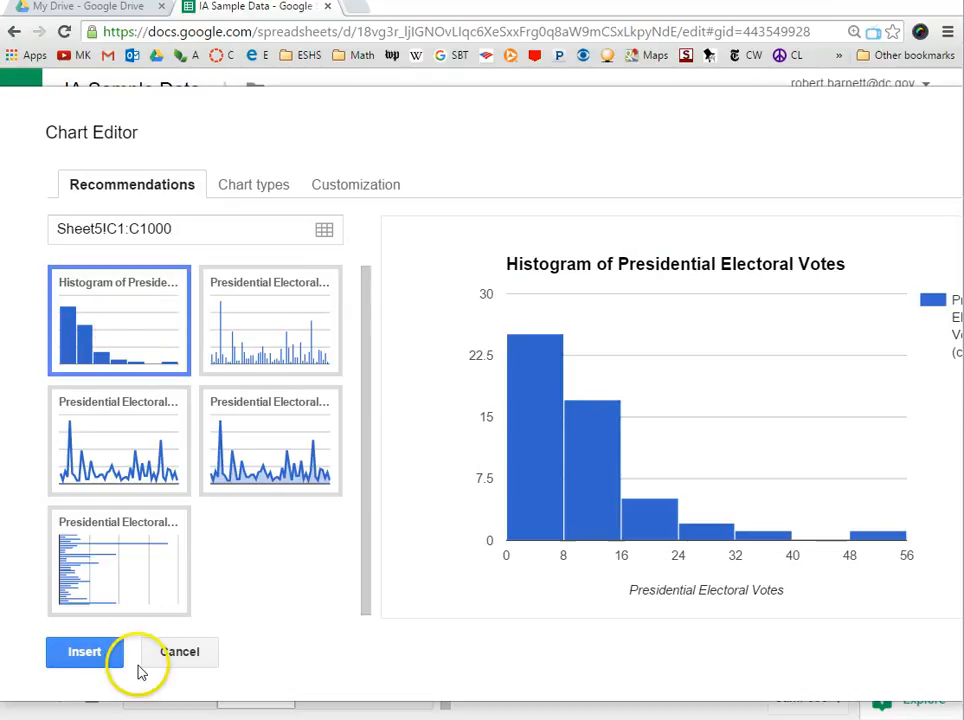
pyautogui.click(93, 657)
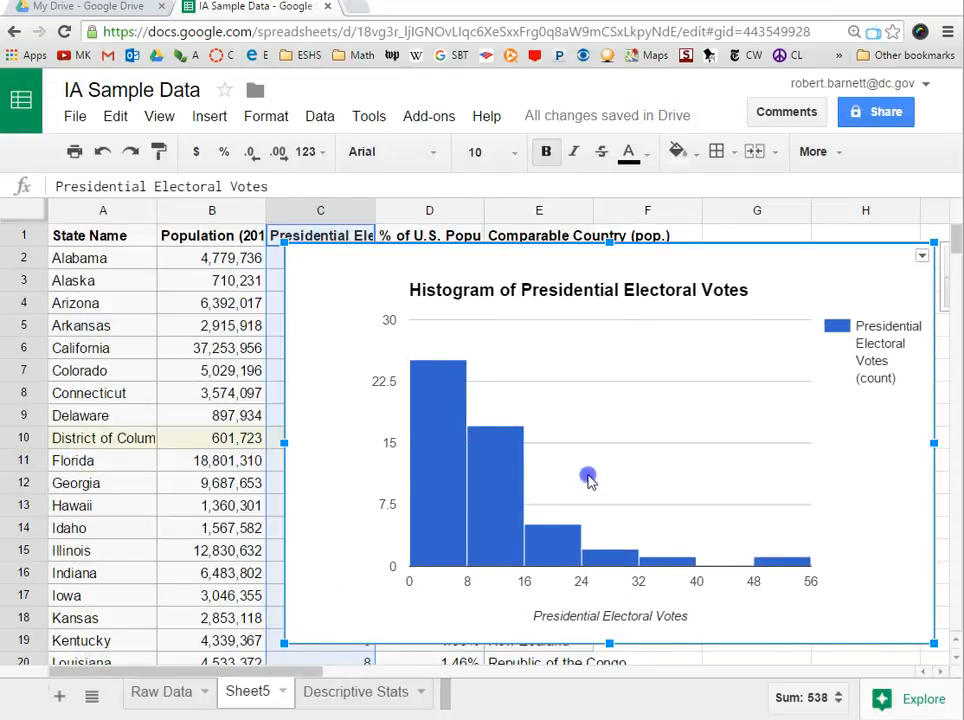
pyautogui.moveTo(588, 476); pyautogui.dragTo(722, 434)
pyautogui.moveTo(749, 350); pyautogui.dragTo(760, 526)
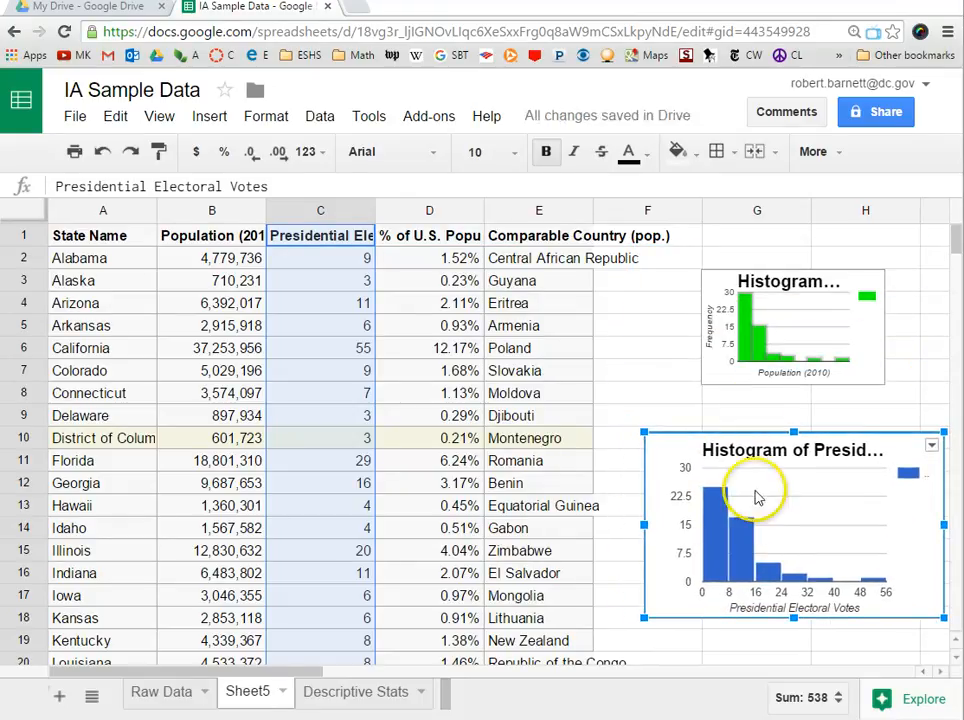
# Enlarge the population histogram to roughly match the size of the electoral votes histogram below it.
pyautogui.click(770, 352)
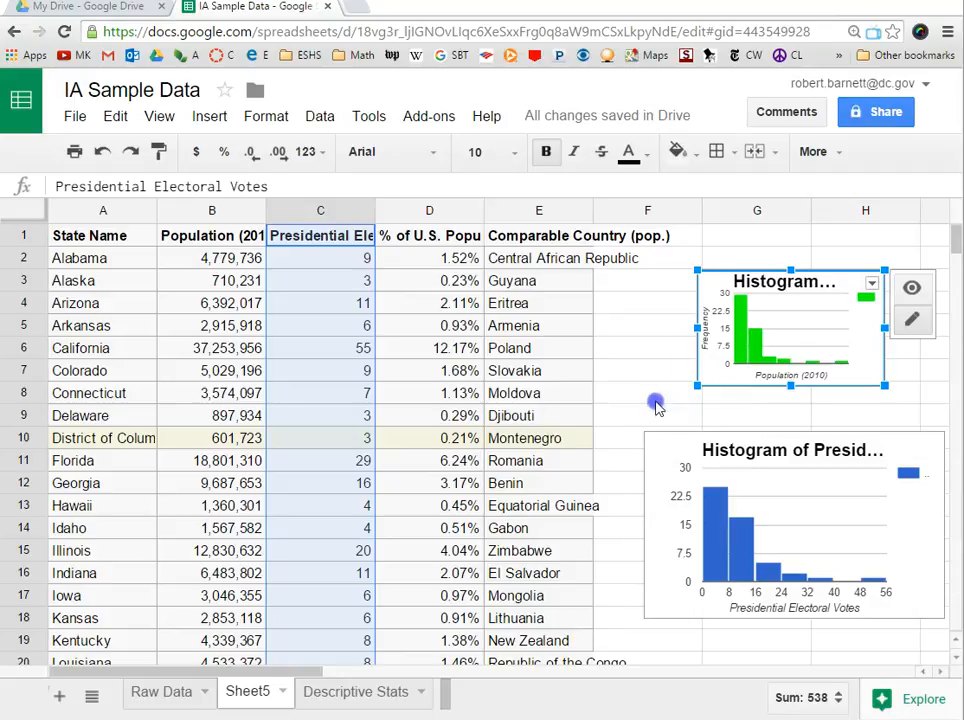
pyautogui.moveTo(656, 404); pyautogui.dragTo(651, 409)
pyautogui.click(619, 455)
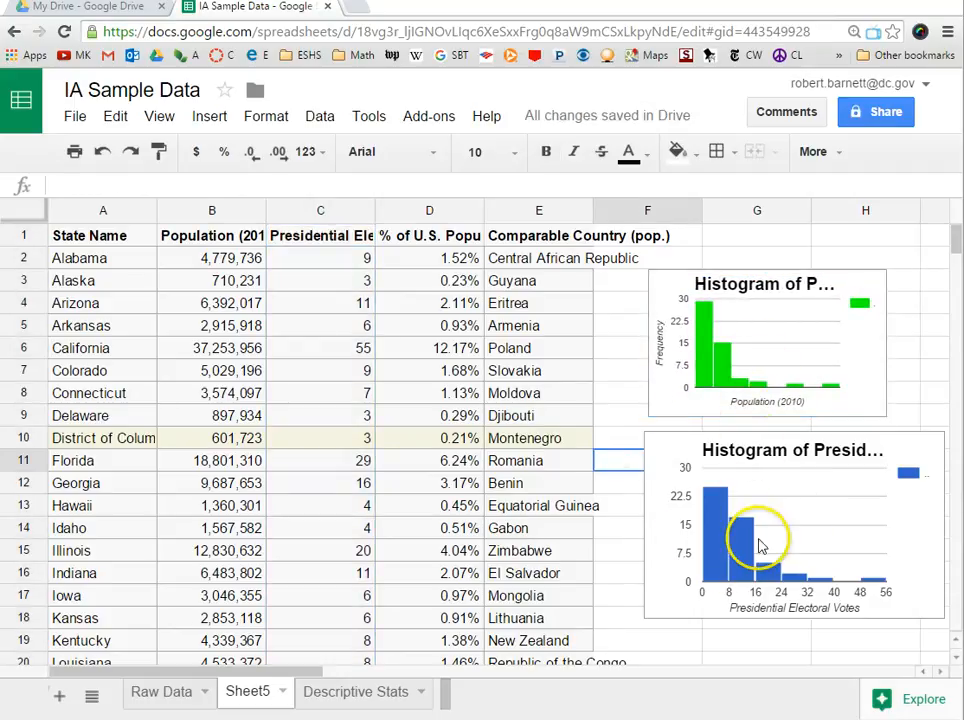
pyautogui.click(822, 375)
pyautogui.moveTo(880, 272); pyautogui.dragTo(929, 258)
# Rename Sheet5 to Histograms, view the Raw Data sheet and return to the renamed sheet.
pyautogui.doubleClick(247, 692)
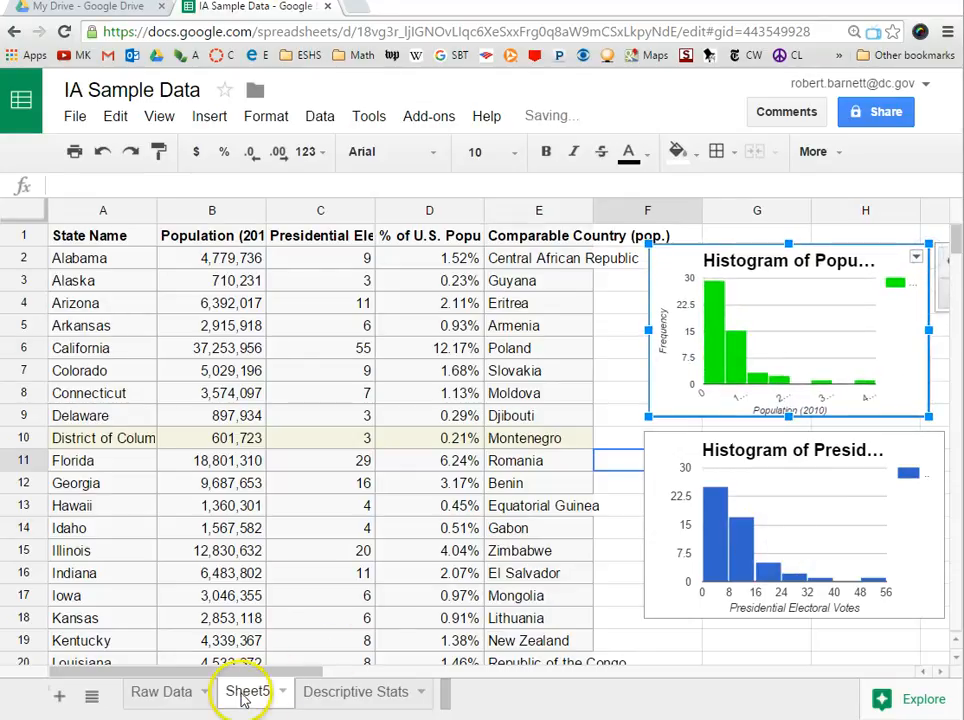
pyautogui.write('Histograms')
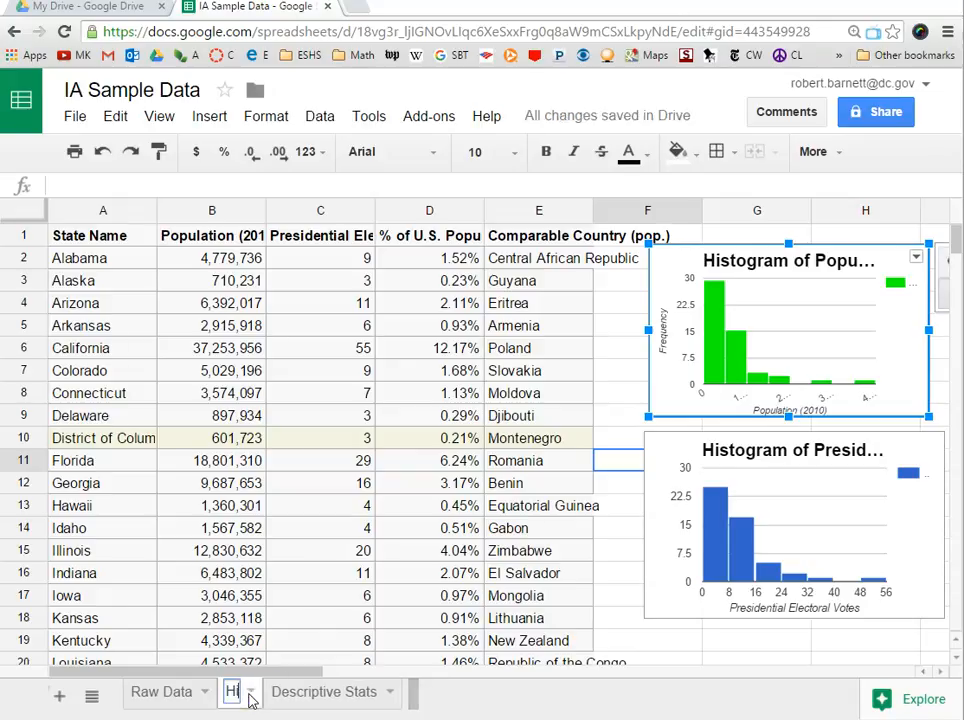
pyautogui.click(170, 693)
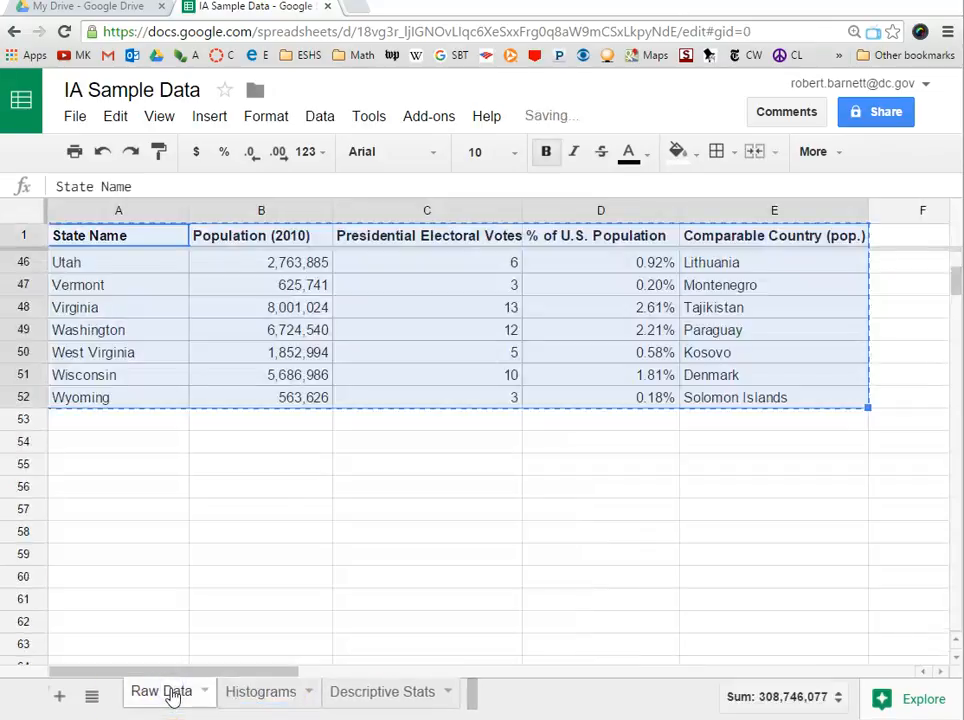
pyautogui.click(235, 691)
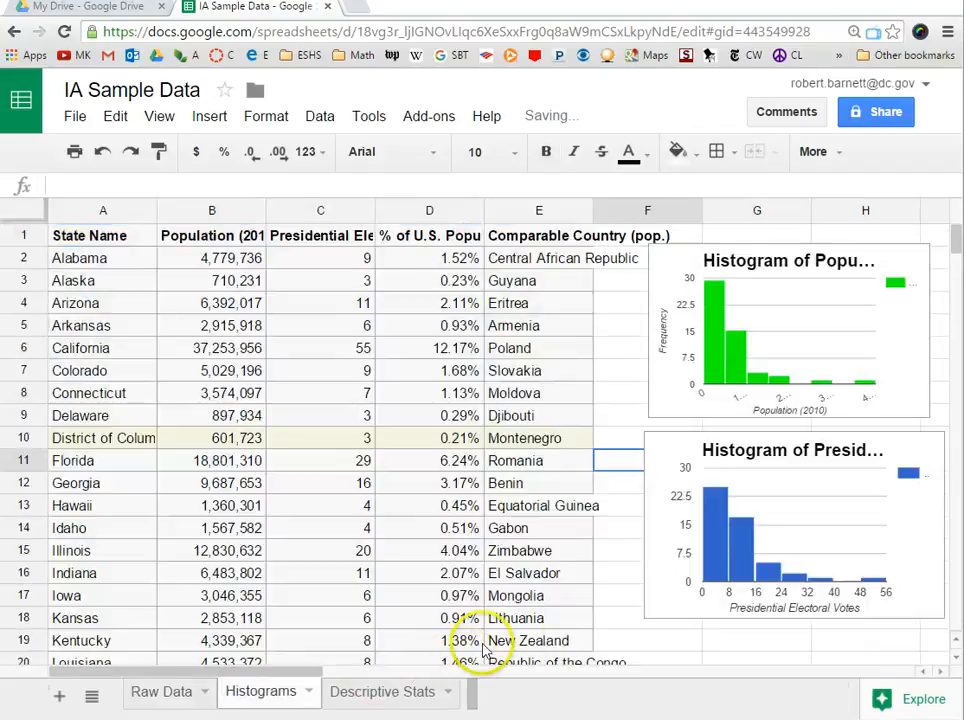